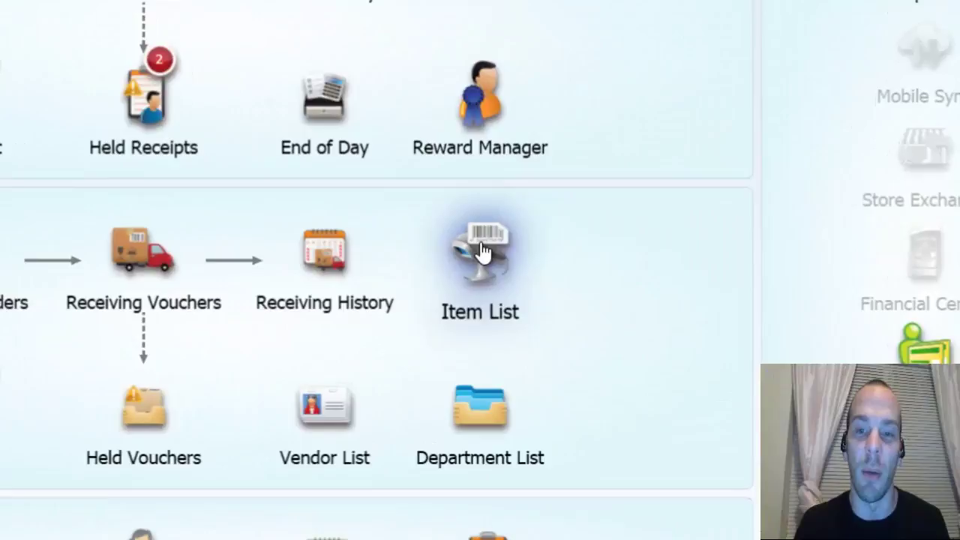
Open the inventory item list and search it for "football"
click(481, 253)
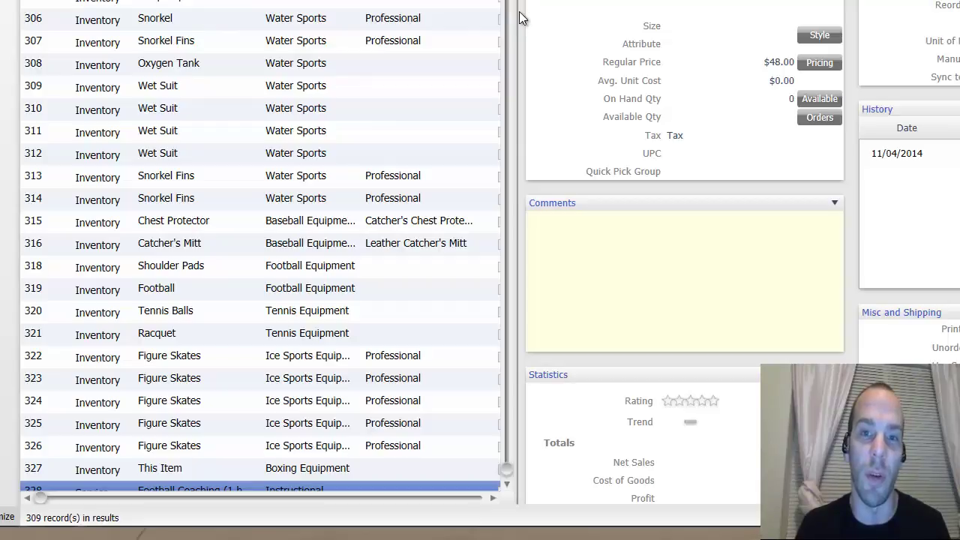
drag(521, 16, 568, 15)
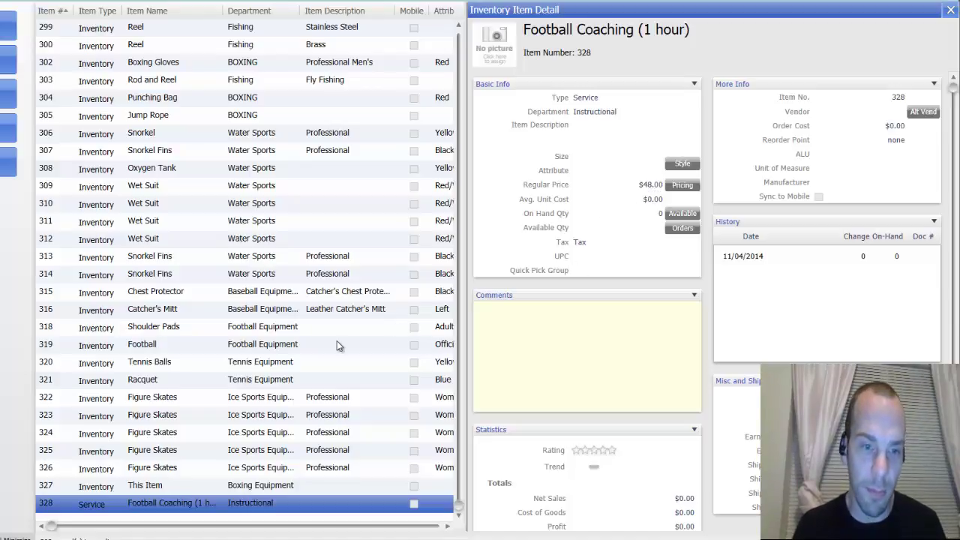
scroll(253, 351, up, 1)
scroll(253, 354, down, 1)
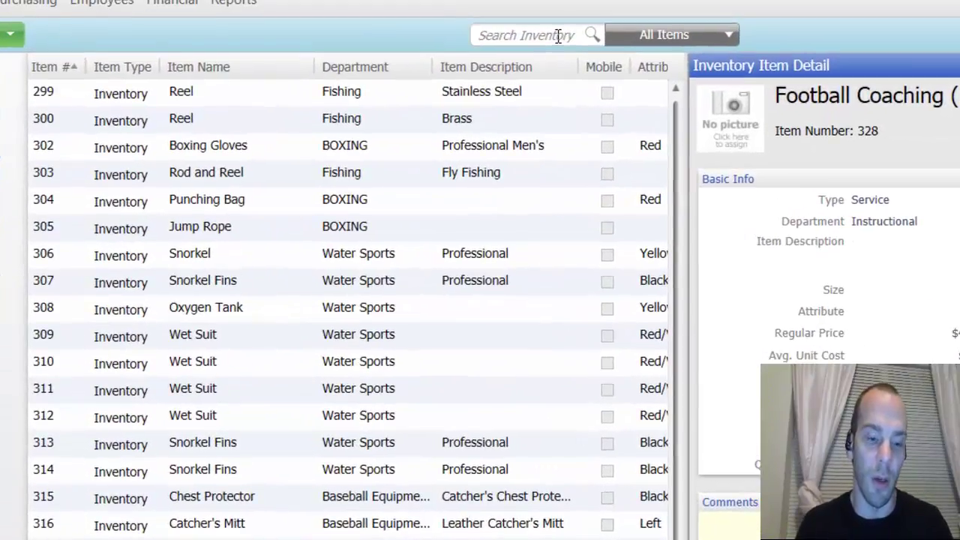
click(558, 36)
text(f)
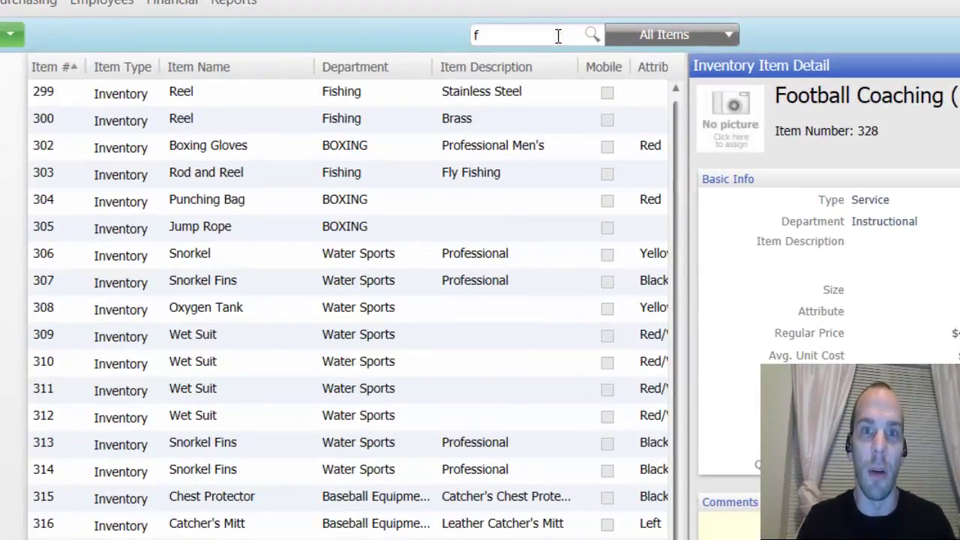
text(ootbal)
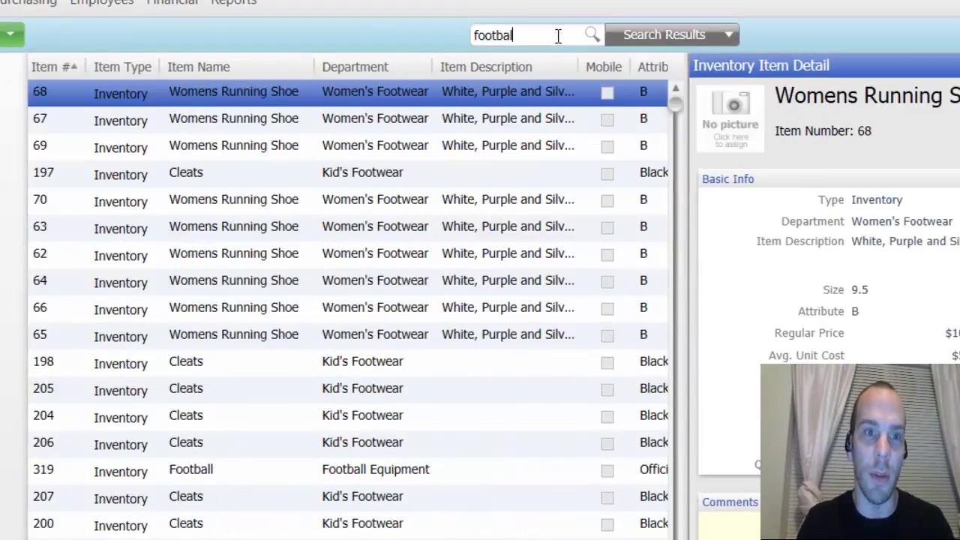
text(l)
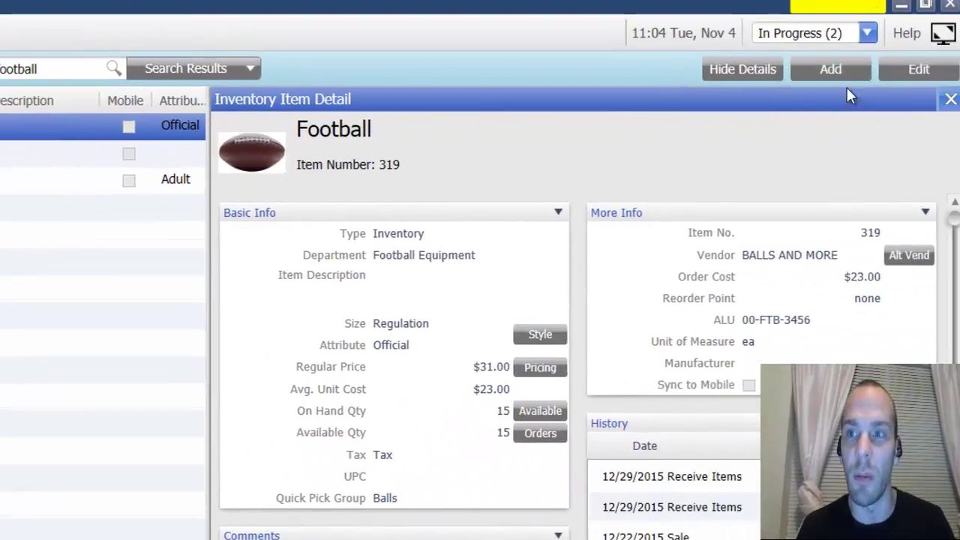
Start a new inventory item and name it "Football Season Bundle"
click(830, 69)
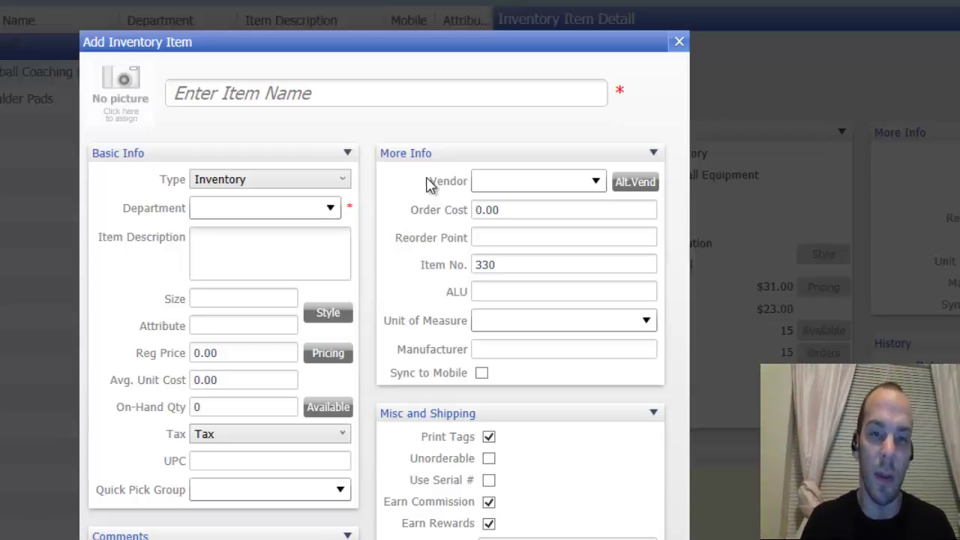
text(Football )
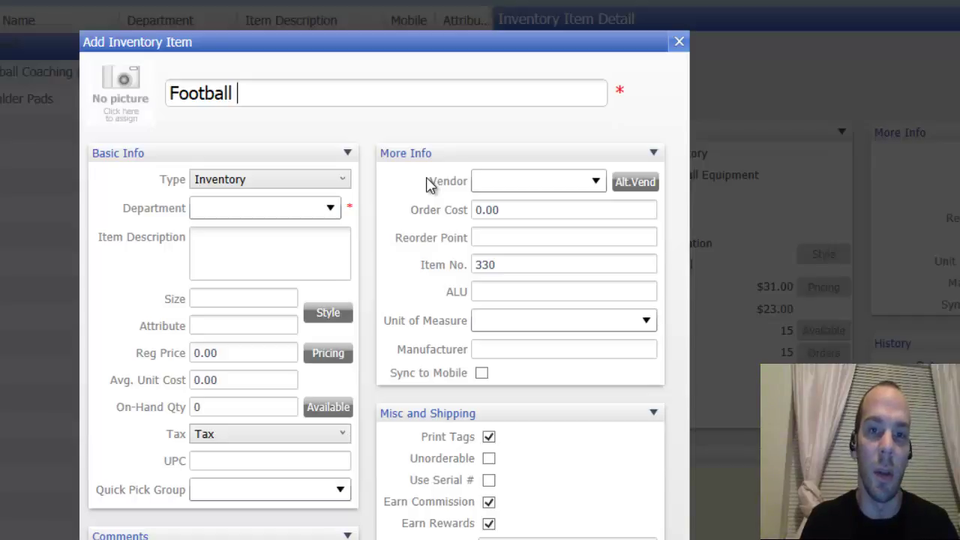
text(Season )
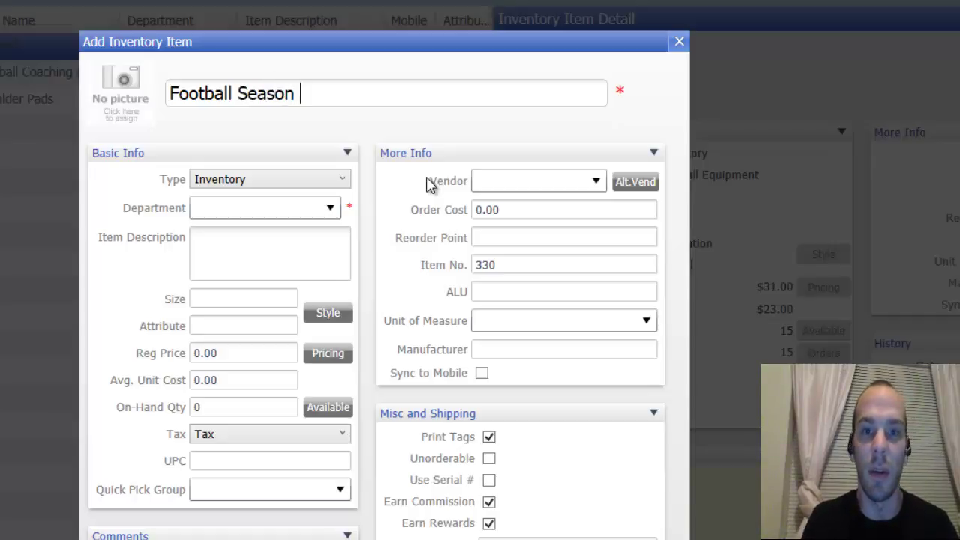
text(Bundle)
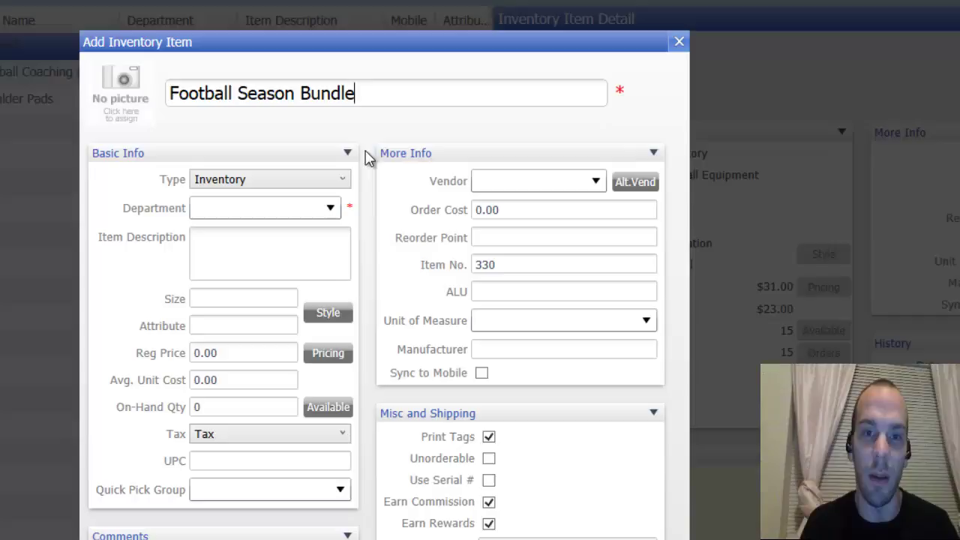
Set the new item's type to Group and its department to Football Equipment, and save the item
click(345, 184)
click(240, 274)
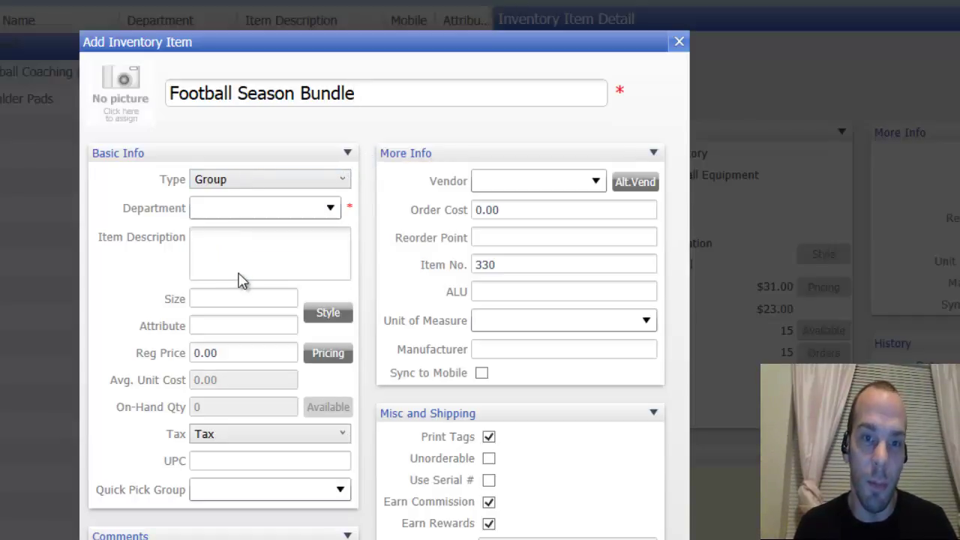
click(331, 210)
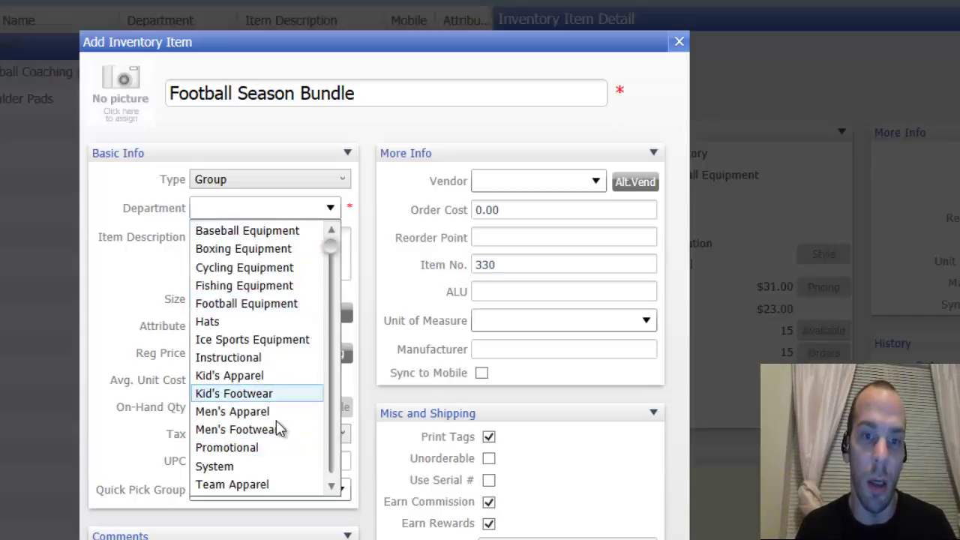
click(266, 311)
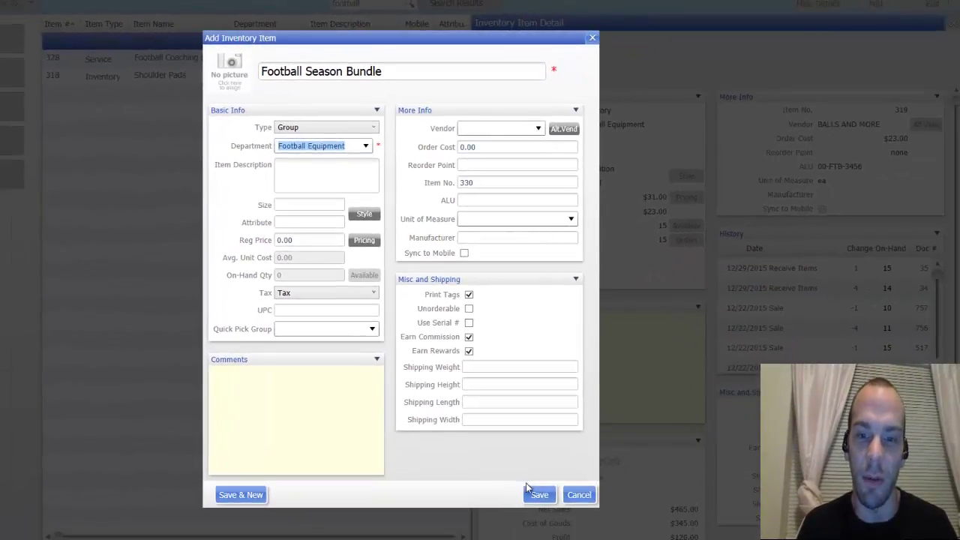
click(536, 495)
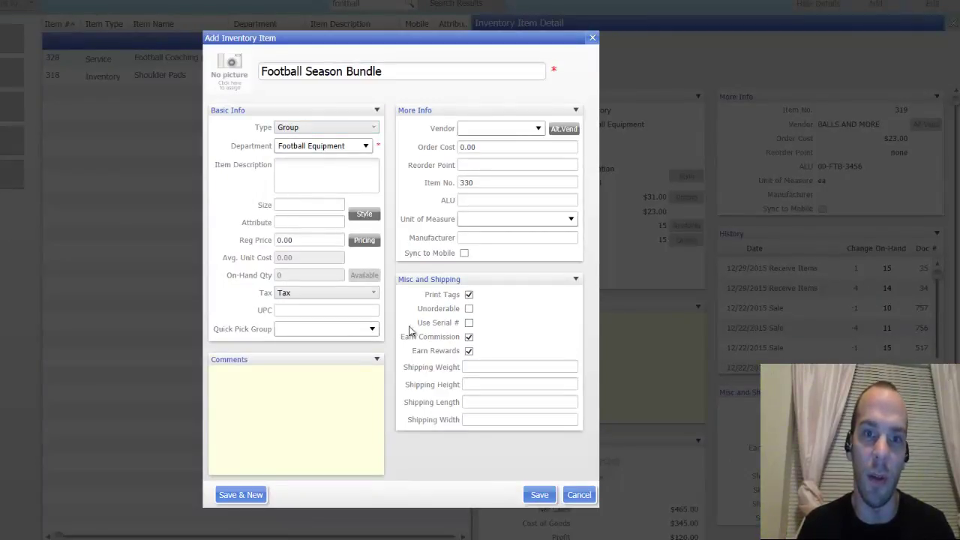
click(534, 495)
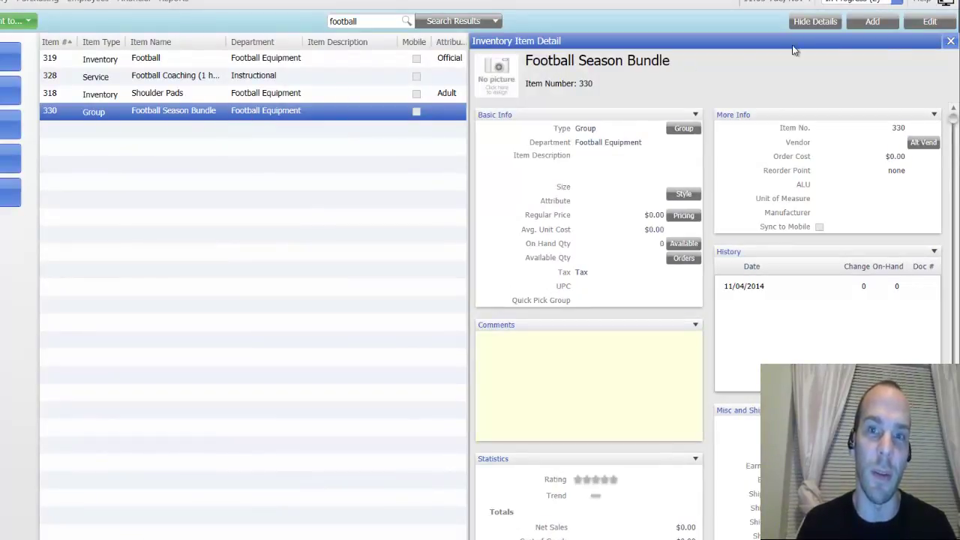
click(929, 21)
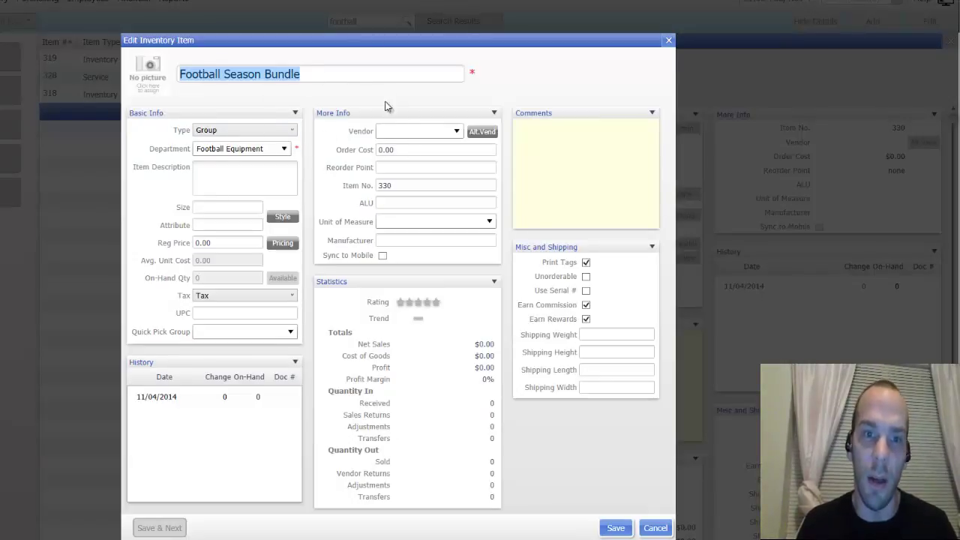
click(655, 528)
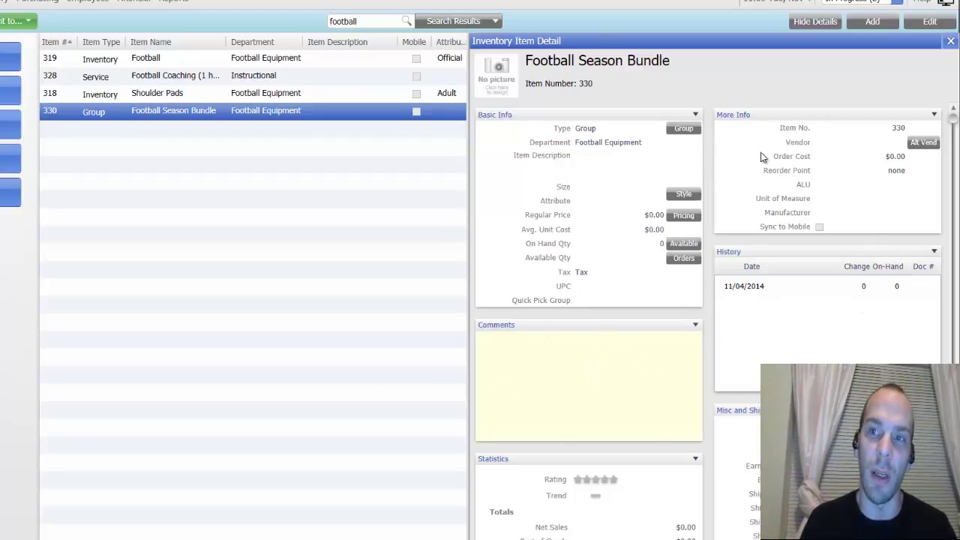
click(811, 23)
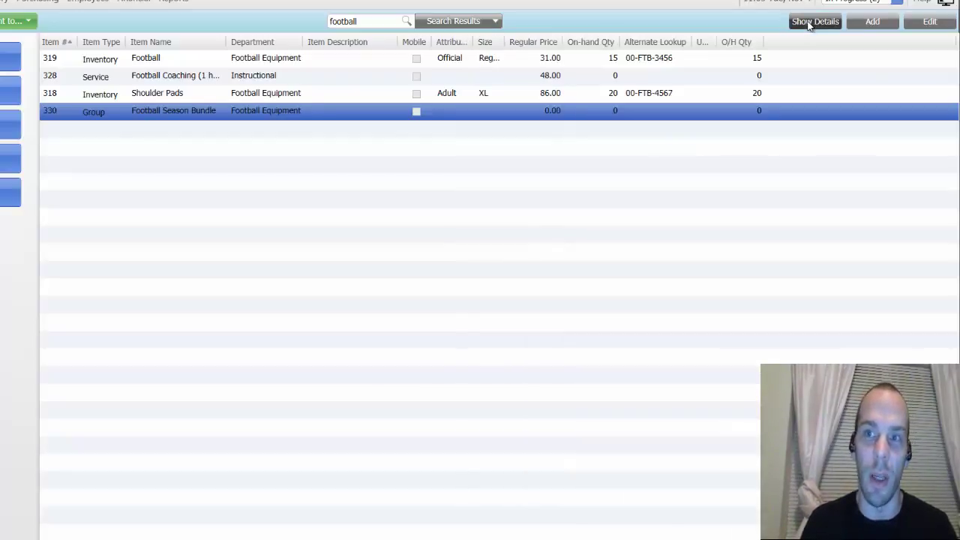
click(817, 25)
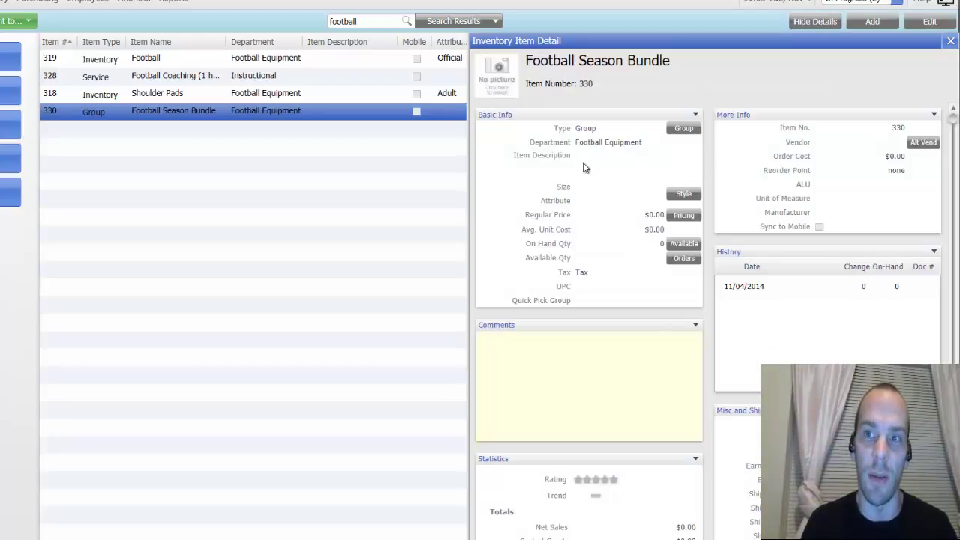
Open the Football Season Bundle's group contents for editing and add the regulation-size Football item
click(684, 128)
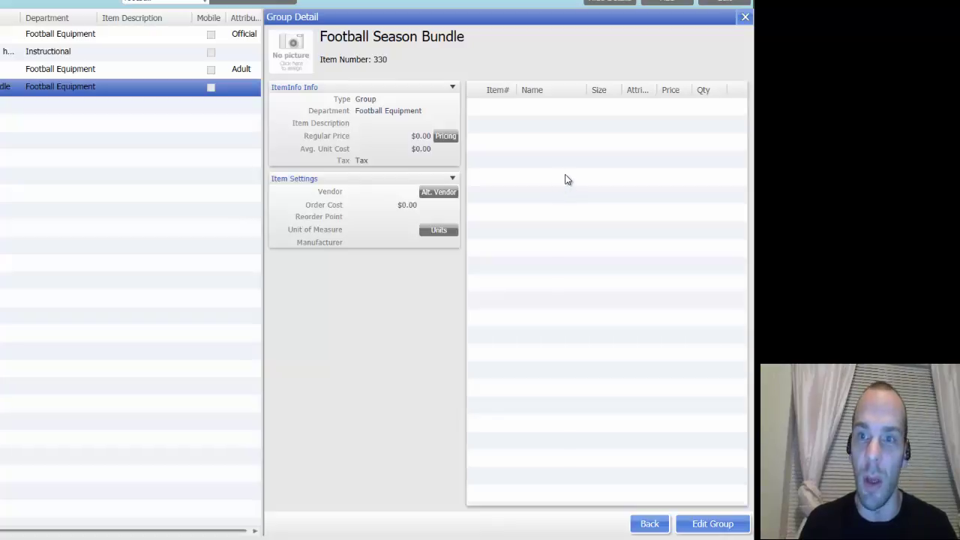
click(703, 529)
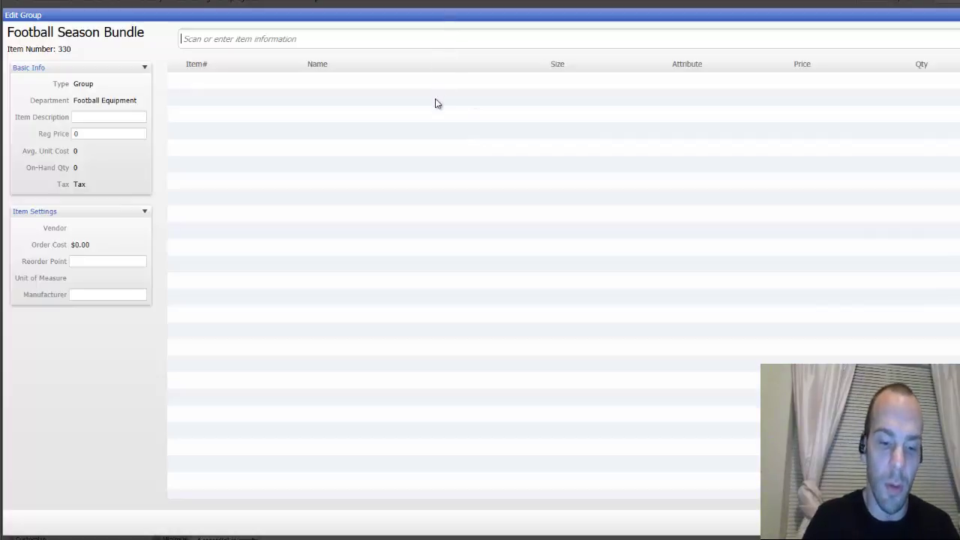
text(foot)
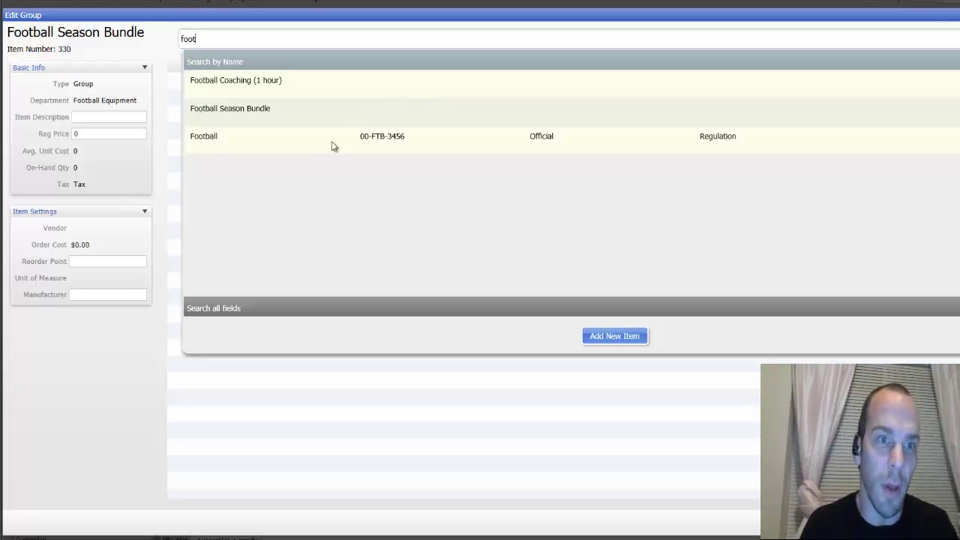
click(261, 149)
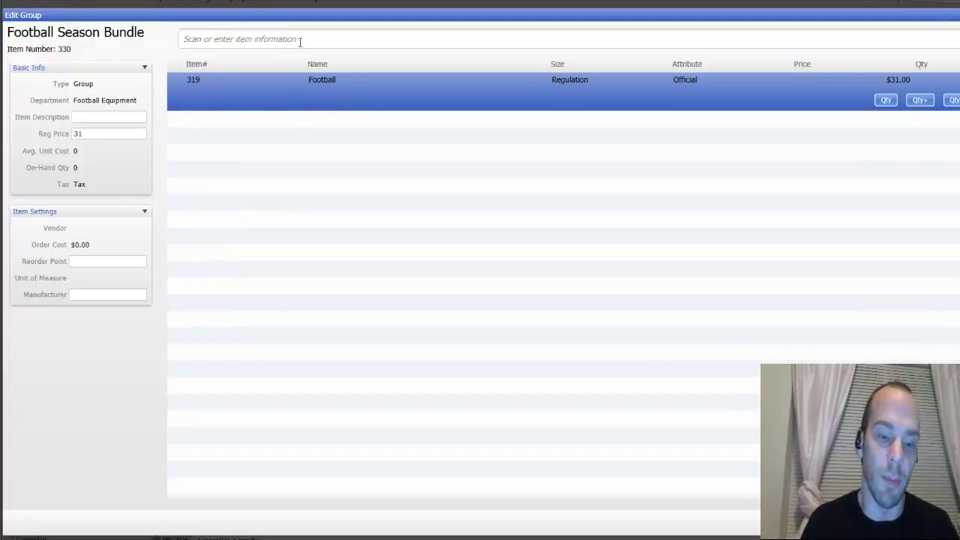
Add Football Coaching (1 hour) to the group with a quantity of 4
text(foot)
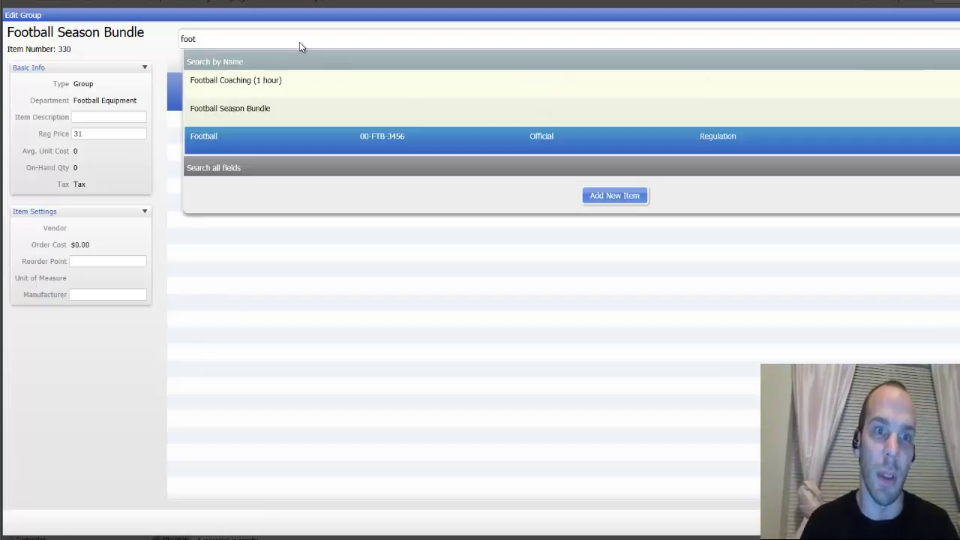
click(296, 84)
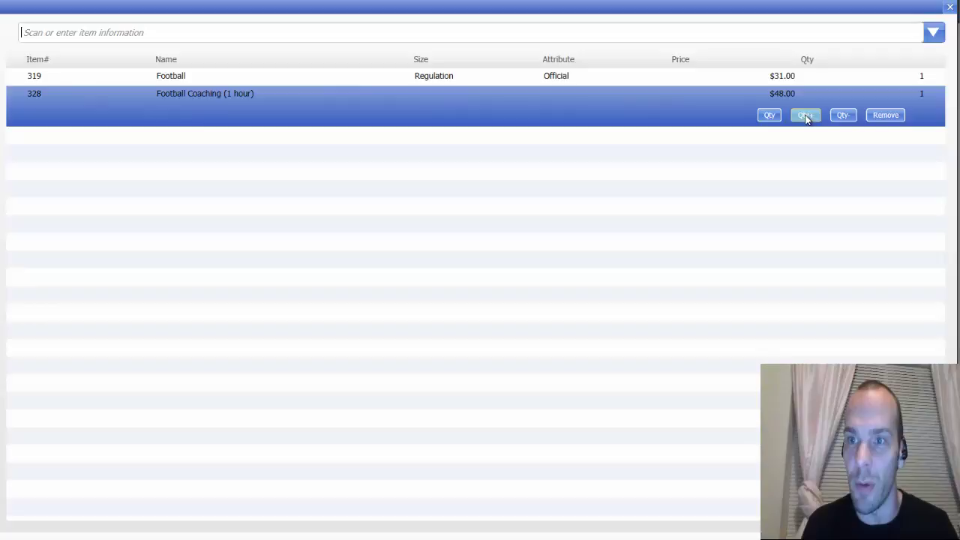
click(807, 116)
click(805, 117)
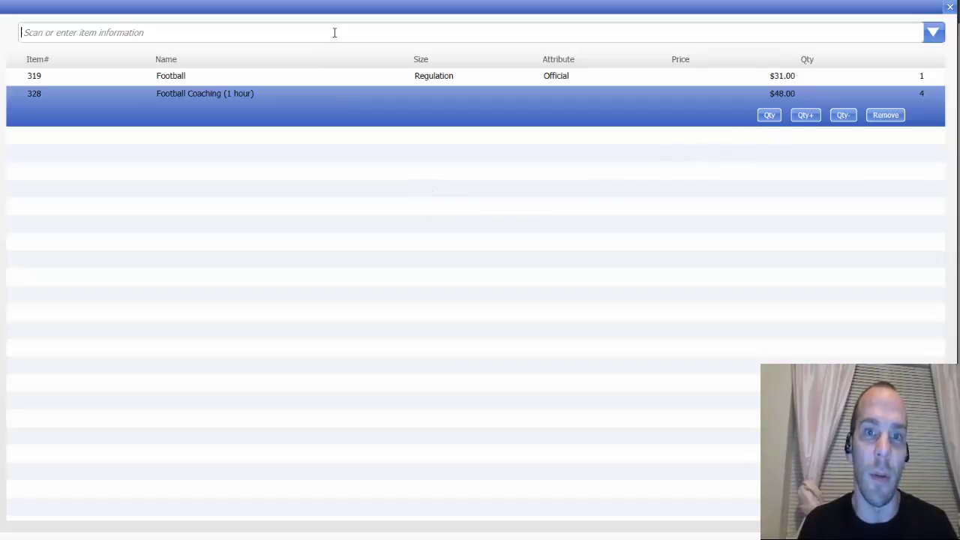
Add the adult XL Shoulder Pads and the black size 11.5 Cleats to the group
text(shoul)
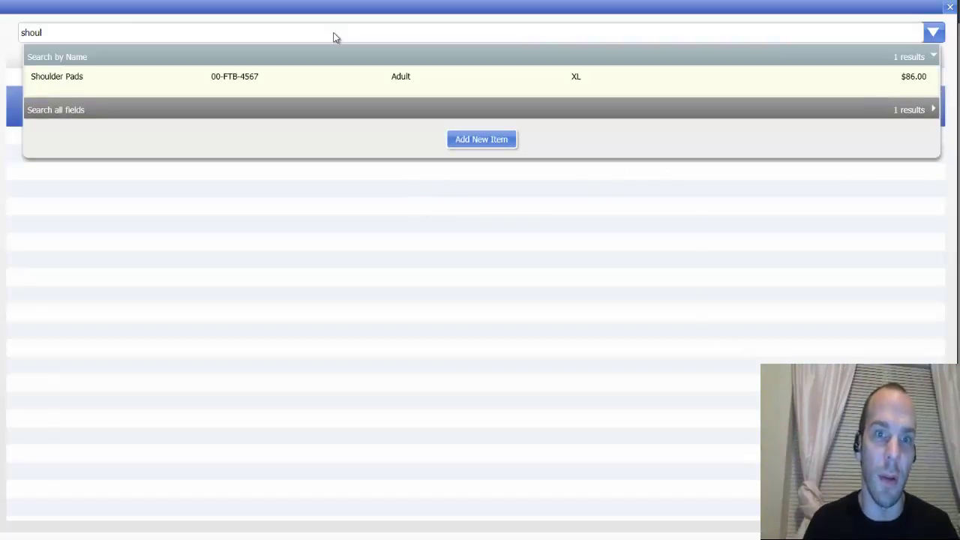
click(94, 77)
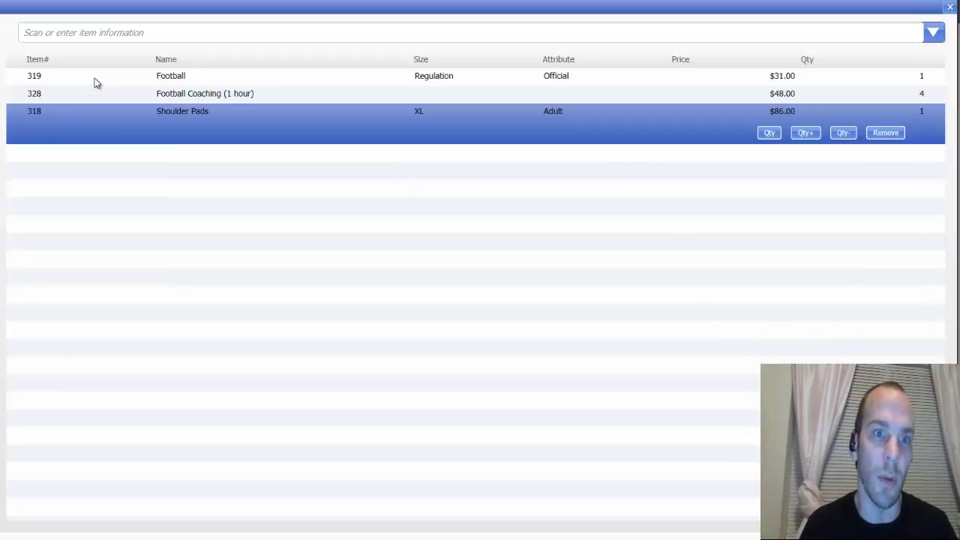
click(189, 37)
text(cleats)
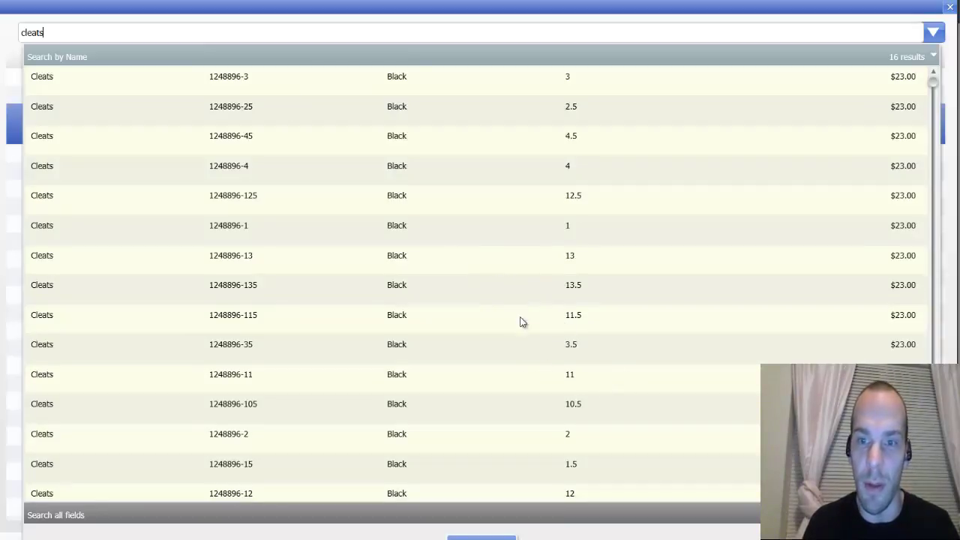
click(442, 318)
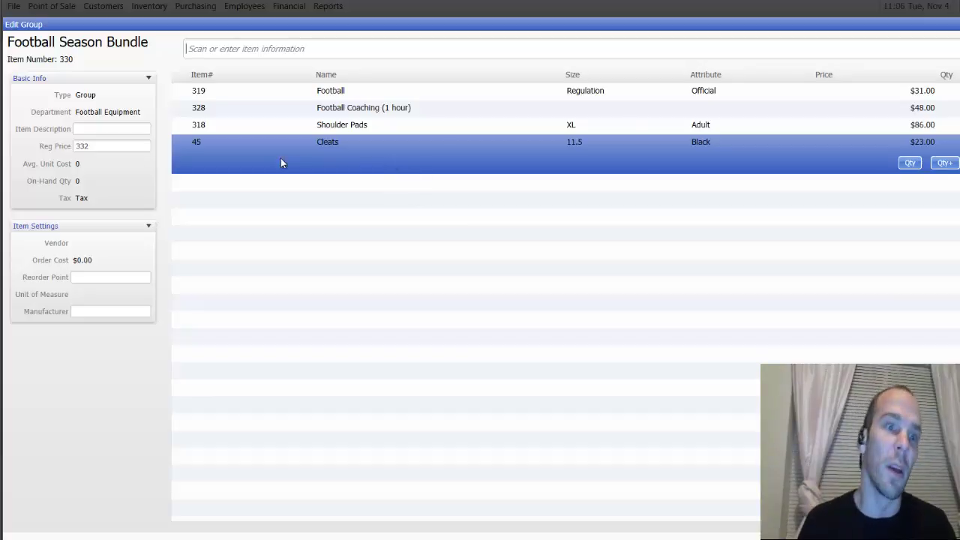
Set the bundle's regular price to 300 and save the group
double_click(102, 147)
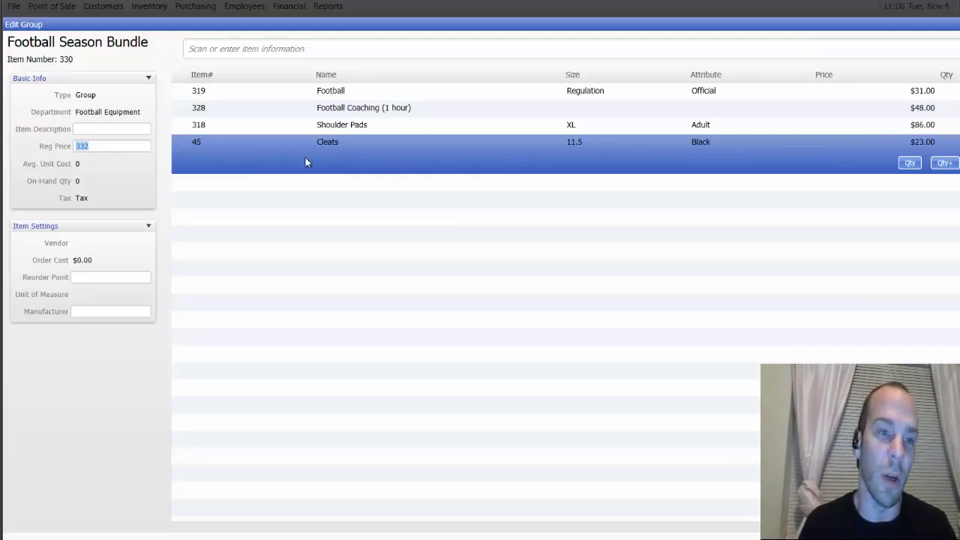
click(126, 146)
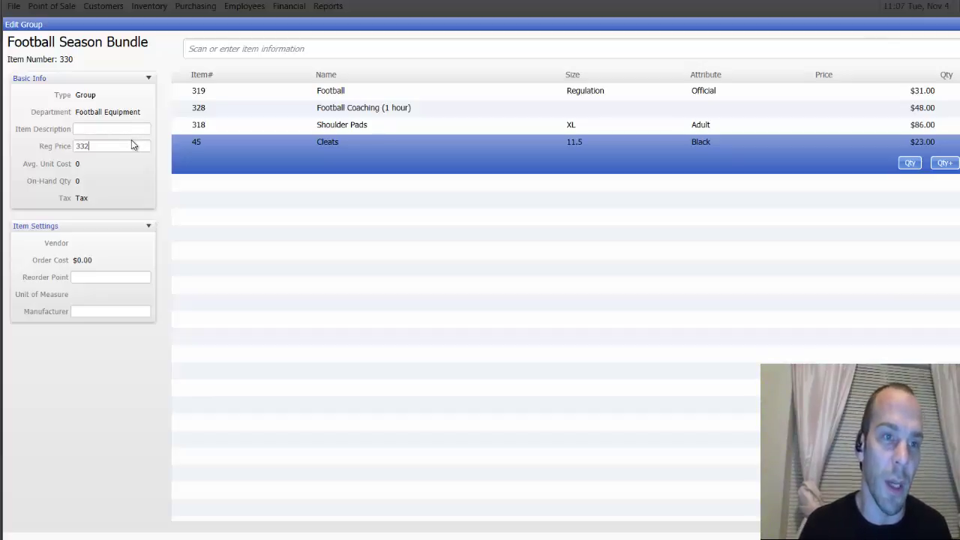
double_click(130, 146)
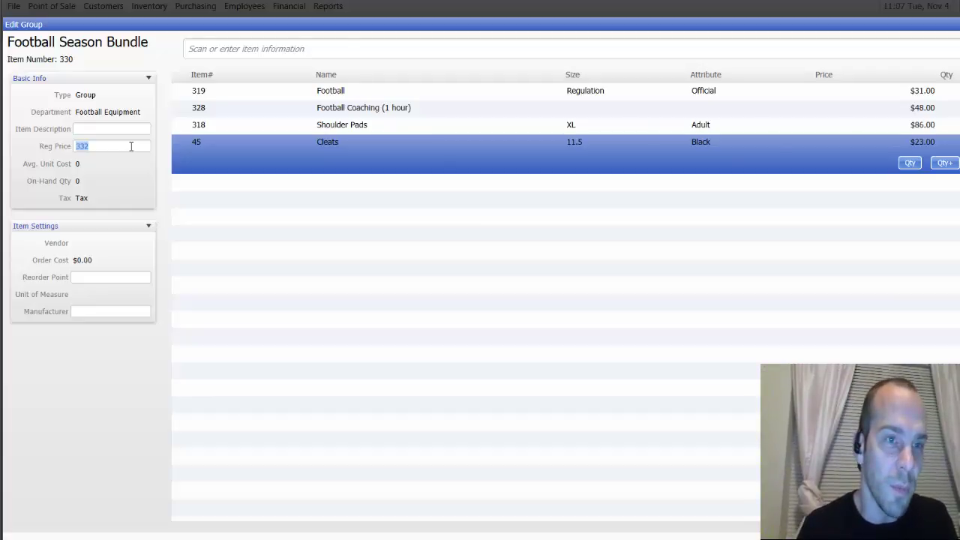
text(30)
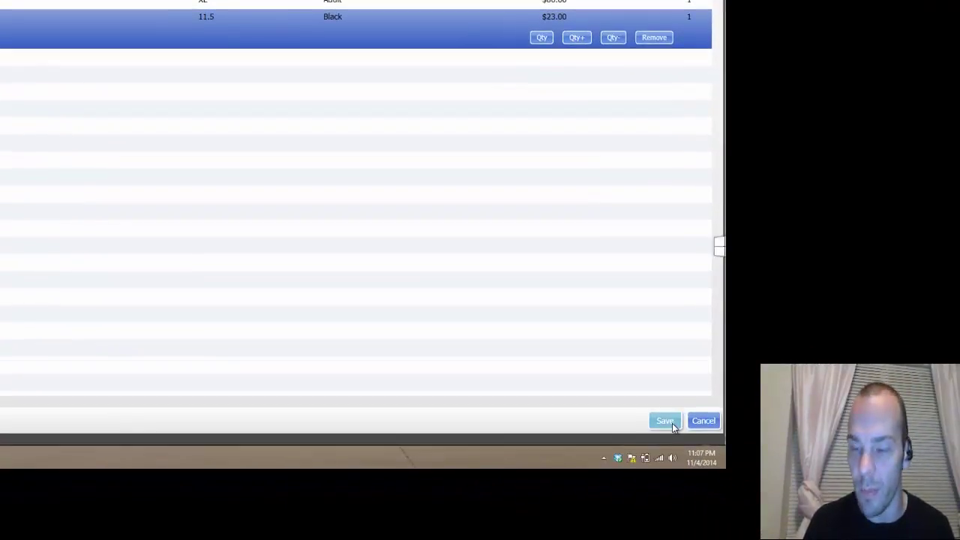
click(672, 423)
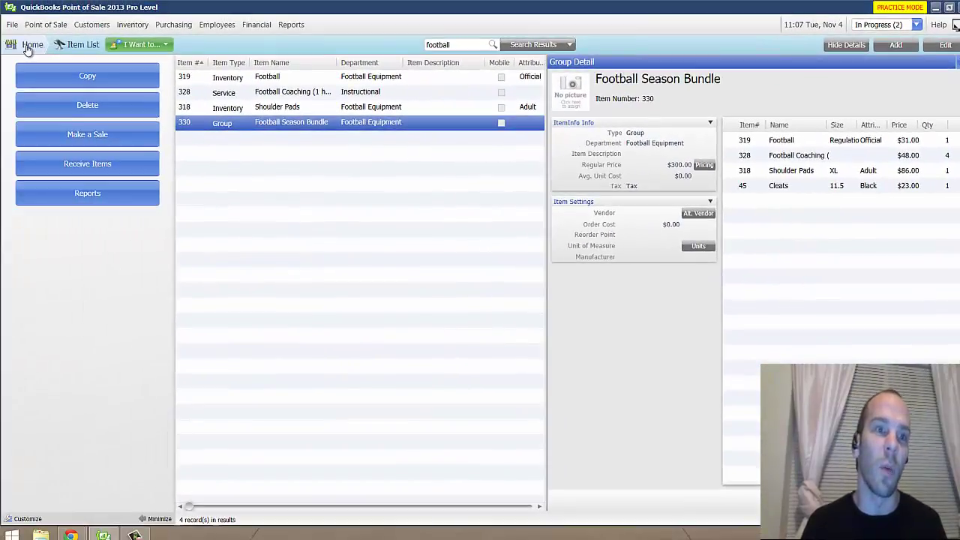
Ring up one Football Season Bundle on a new sales receipt and begin cancelling the receipt
click(29, 45)
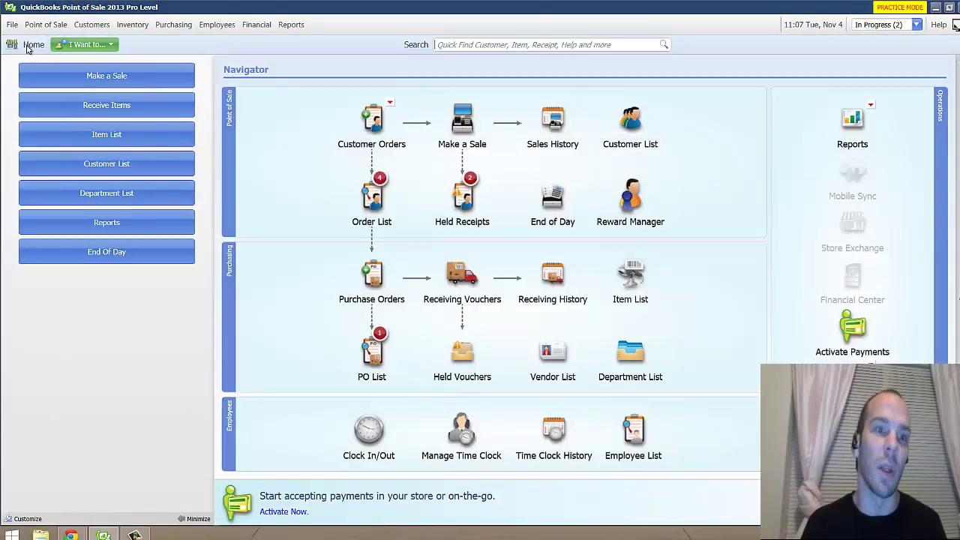
click(462, 122)
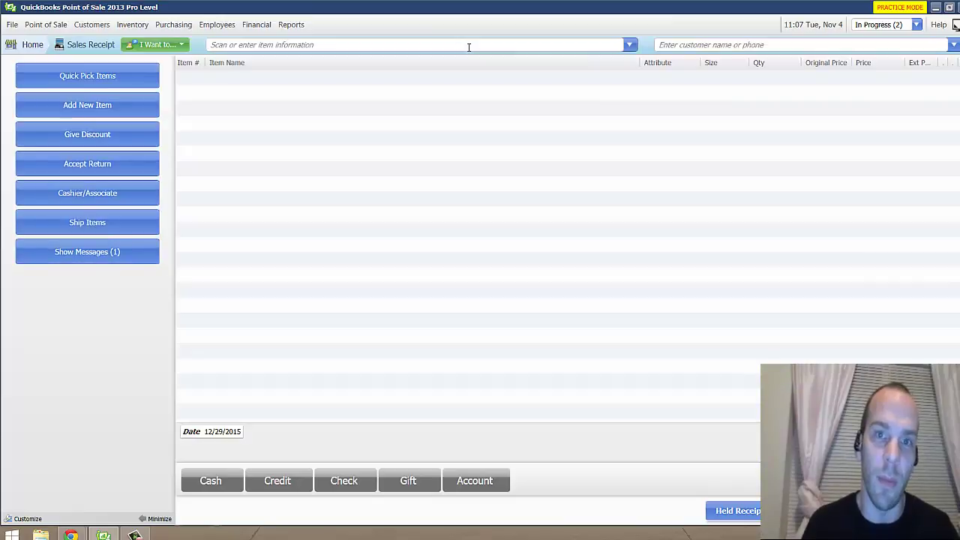
text(foot)
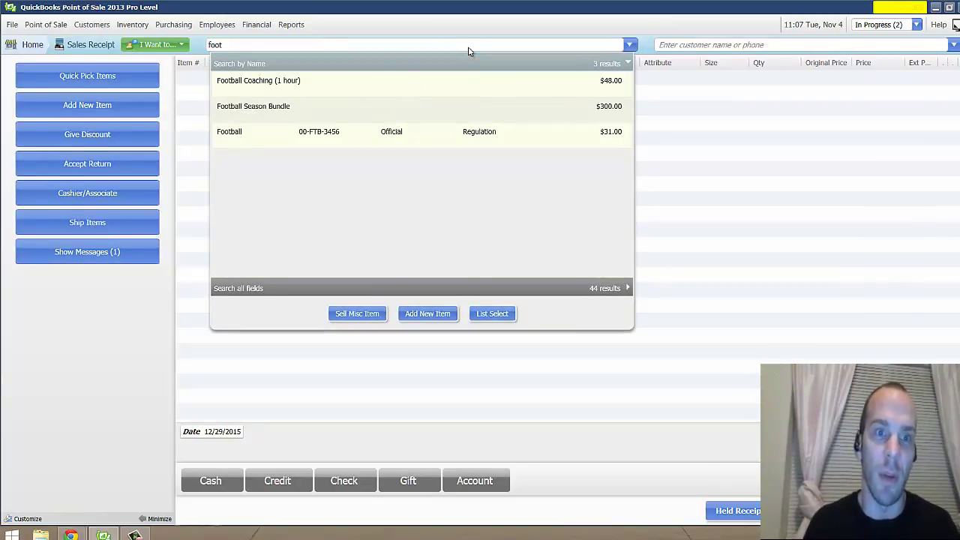
click(284, 114)
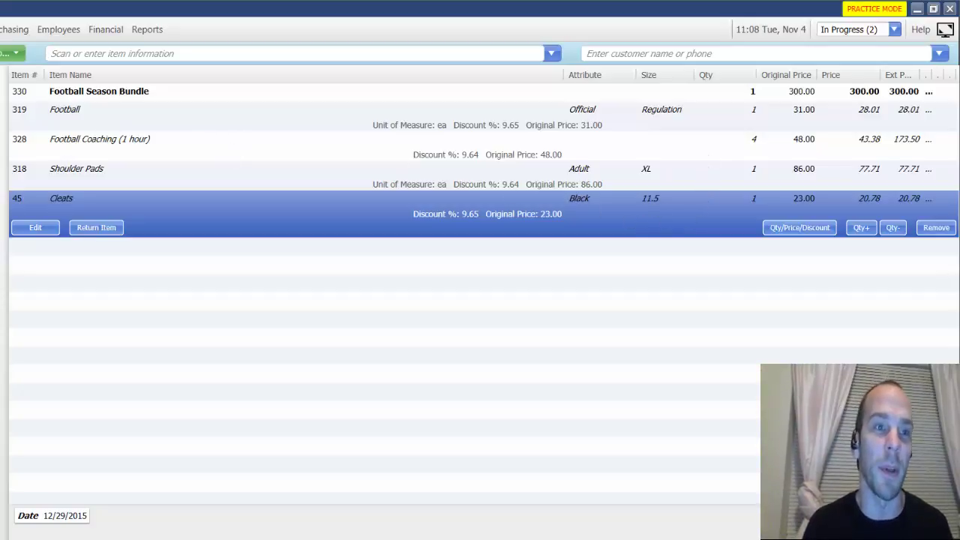
key(Escape)
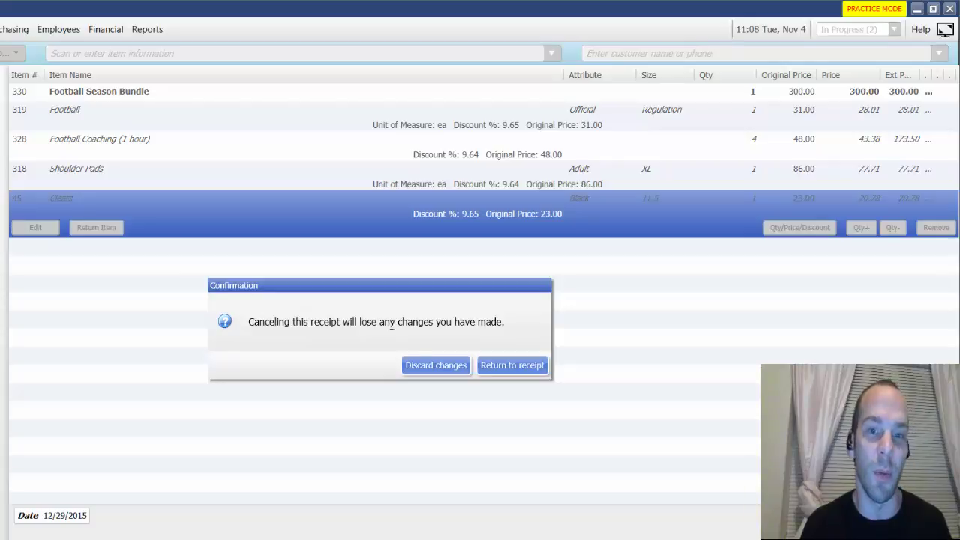